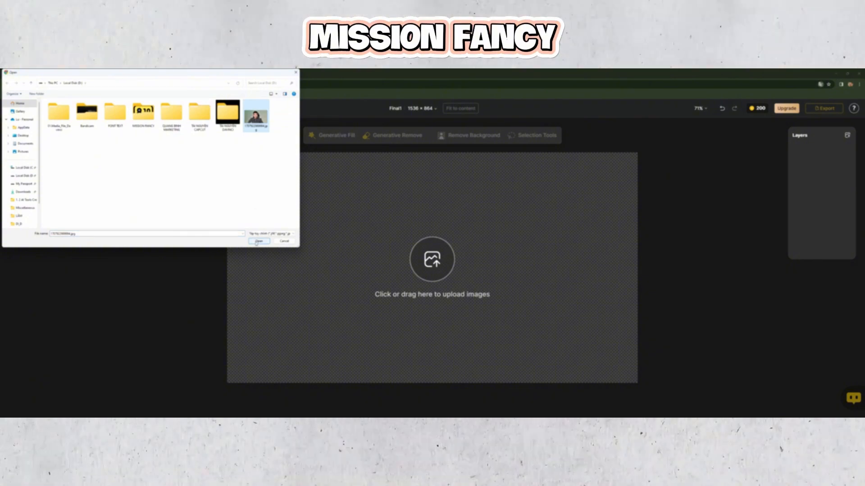
Step: Import the selected portrait photo into the canvas and auto-generate an Image-to-Image prompt describing it
{"action": "left_click", "coordinate": [259, 241]}
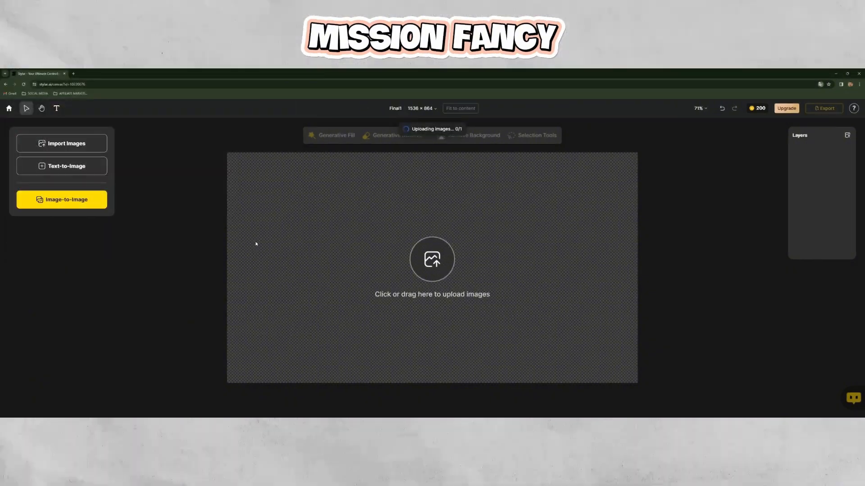
{"action": "left_click", "coordinate": [99, 199]}
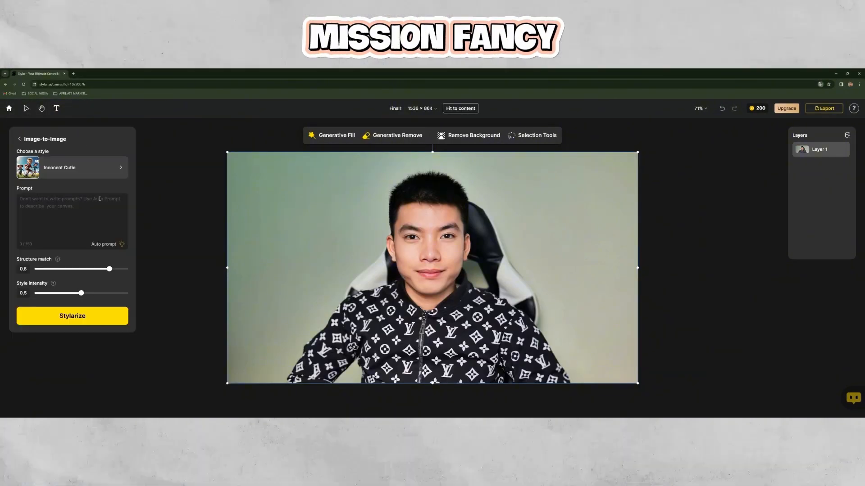
{"action": "left_click", "coordinate": [122, 246]}
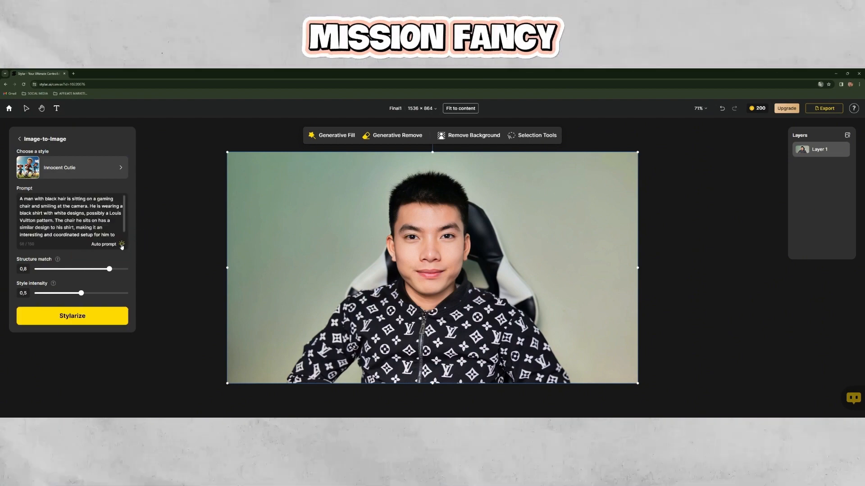
Step: Examine the auto-generated prompt text describing the man, his black shirt and the gaming chair
{"action": "left_click_drag", "start_coordinate": [115, 234], "coordinate": [21, 198]}
{"action": "left_click", "coordinate": [46, 211]}
{"action": "key", "text": "ctrl+a"}
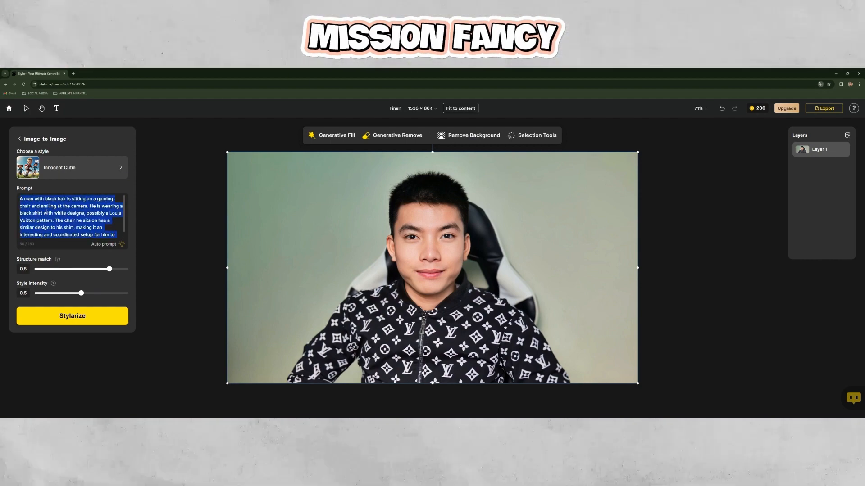
{"action": "scroll", "coordinate": [72, 214], "scroll_direction": "down", "scroll_amount": 1}
{"action": "scroll", "coordinate": [72, 213], "scroll_direction": "up", "scroll_amount": 1}
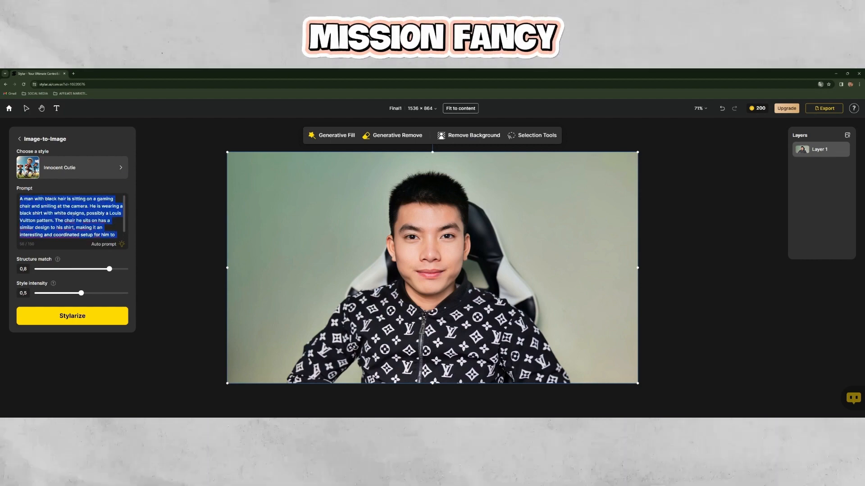
{"action": "left_click", "coordinate": [118, 223]}
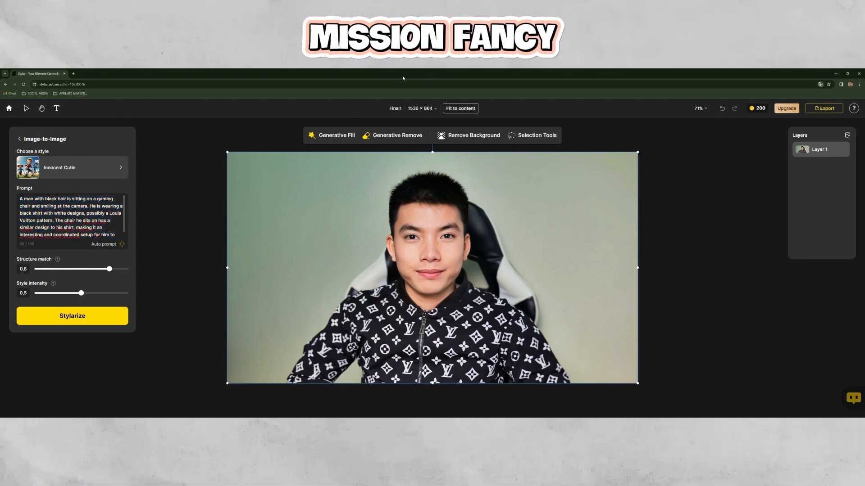
{"action": "key", "text": "ctrl+a"}
{"action": "left_click", "coordinate": [83, 227]}
Step: Set structure match to 1 and stylize the portrait in the Innocent Cutie style with style intensity 0.5
{"action": "left_click_drag", "start_coordinate": [81, 294], "coordinate": [109, 293]}
{"action": "left_click_drag", "start_coordinate": [109, 269], "coordinate": [128, 269]}
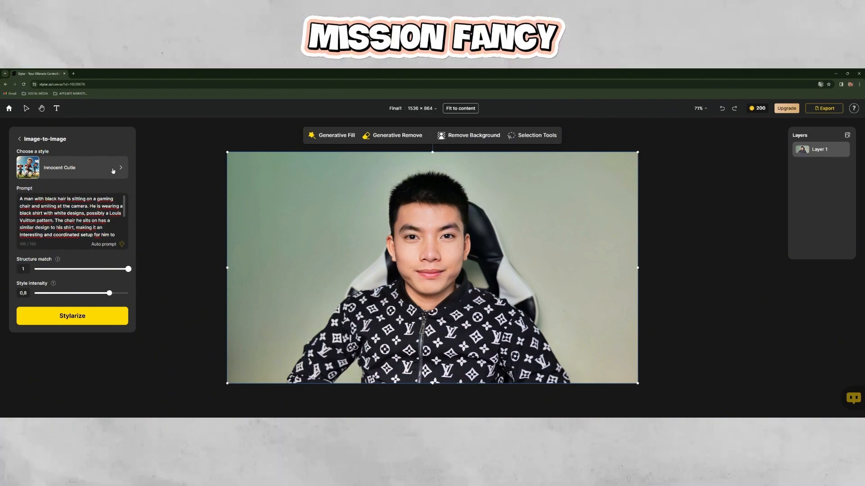
{"action": "left_click", "coordinate": [113, 170]}
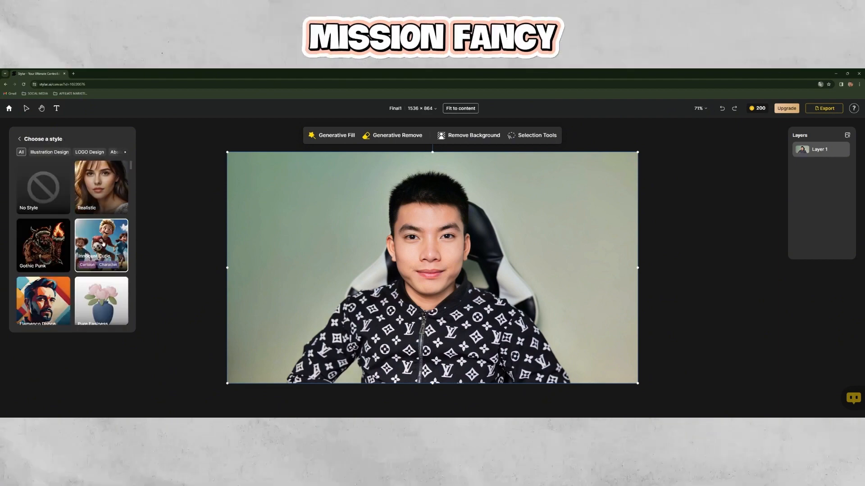
{"action": "left_click", "coordinate": [95, 246]}
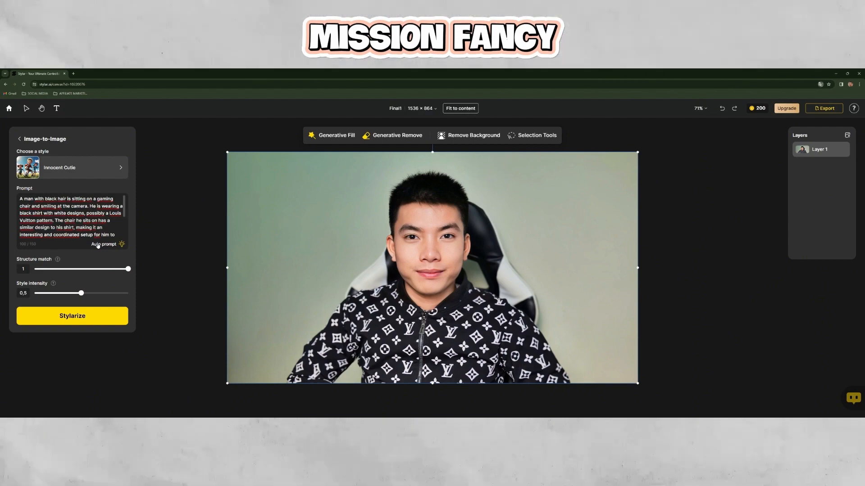
{"action": "left_click", "coordinate": [95, 318]}
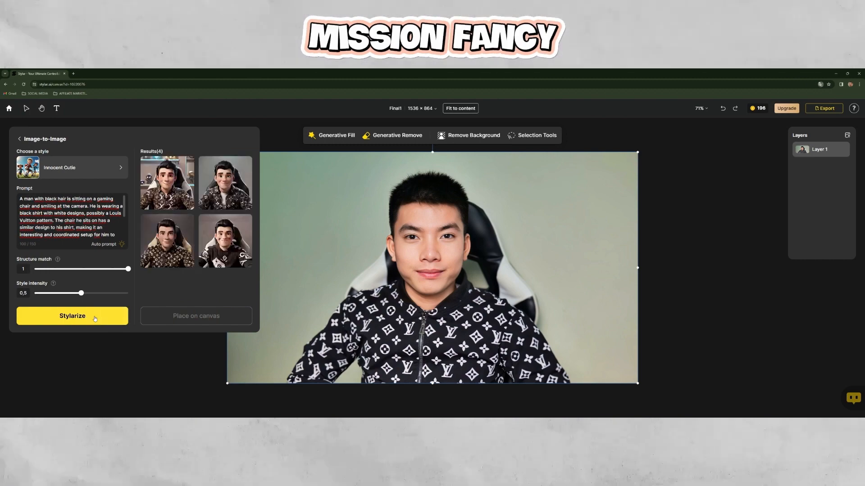
Step: Set the style intensity to 1 and stylize the portrait again
{"action": "mouse_move", "coordinate": [169, 191]}
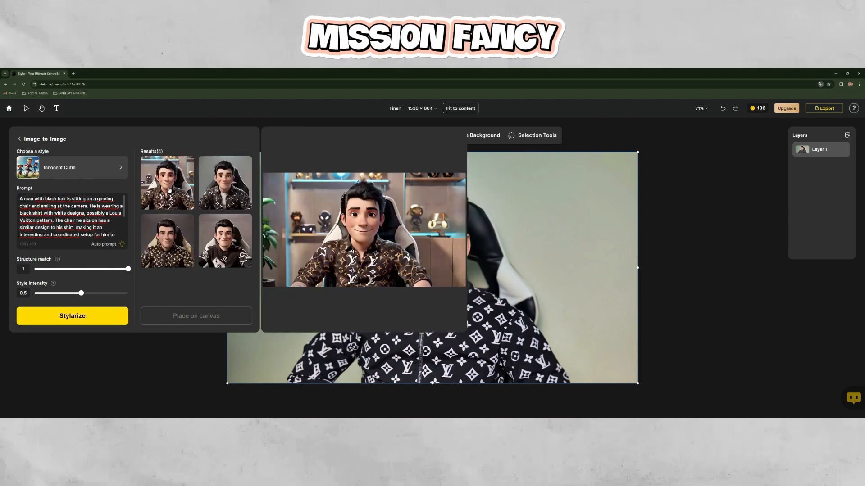
{"action": "mouse_move", "coordinate": [204, 192]}
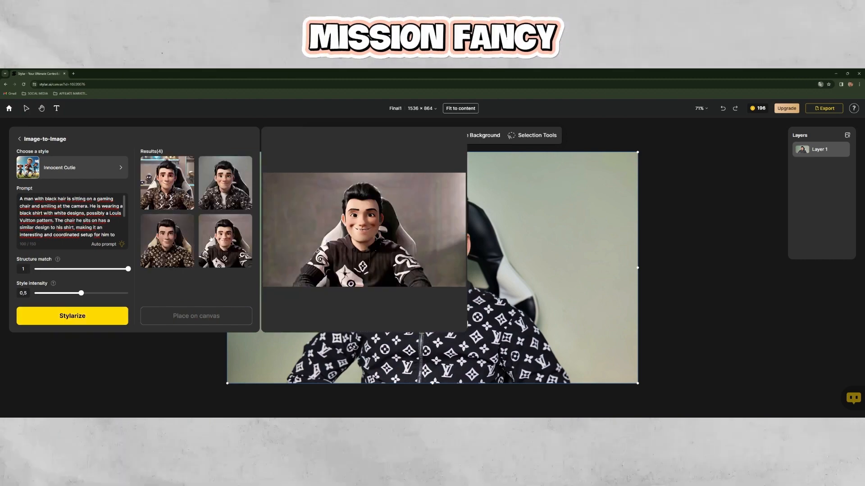
{"action": "left_click_drag", "start_coordinate": [81, 293], "coordinate": [128, 293]}
{"action": "left_click", "coordinate": [88, 315]}
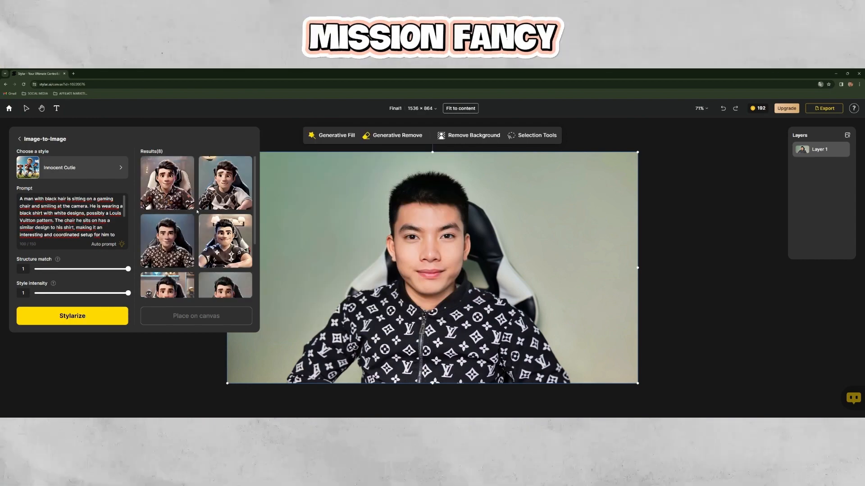
Step: Place the generated result with the black-and-white diamond sweater and grey background on the canvas
{"action": "mouse_move", "coordinate": [190, 205]}
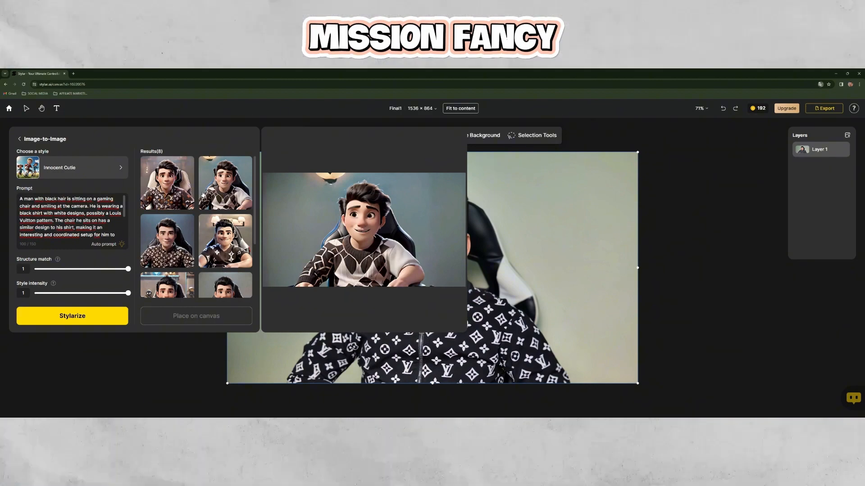
{"action": "key", "text": "ctrl+a"}
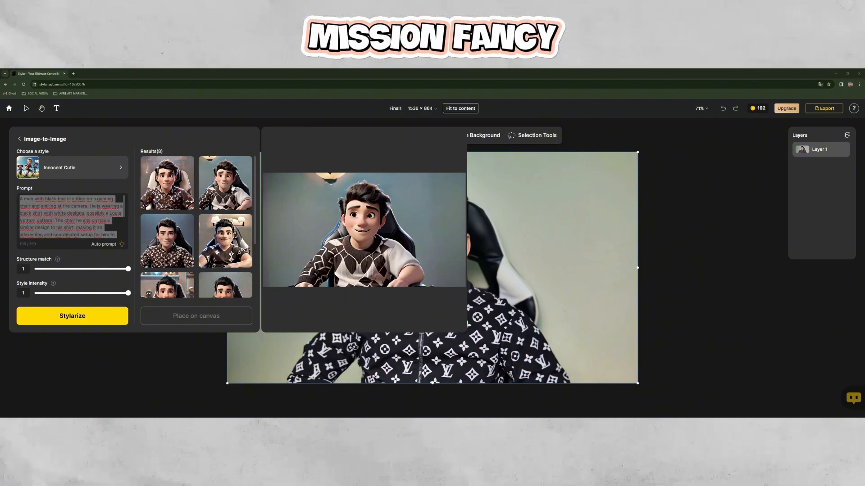
{"action": "left_click", "coordinate": [230, 187]}
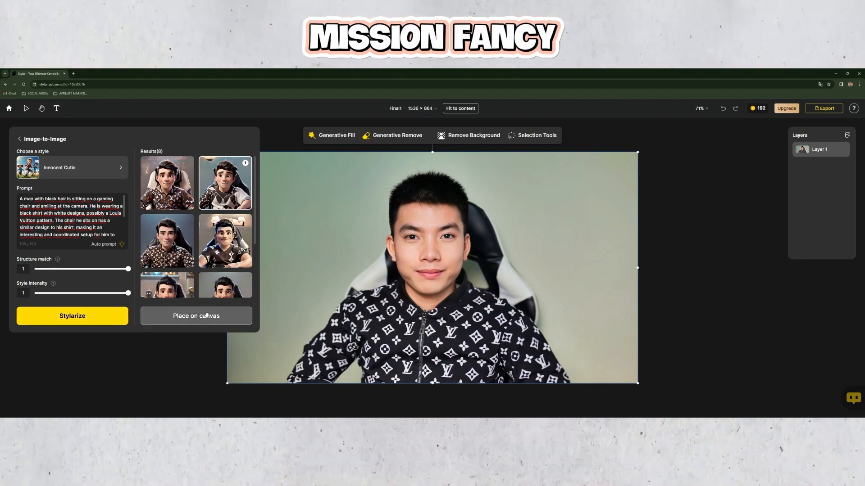
{"action": "left_click", "coordinate": [206, 314]}
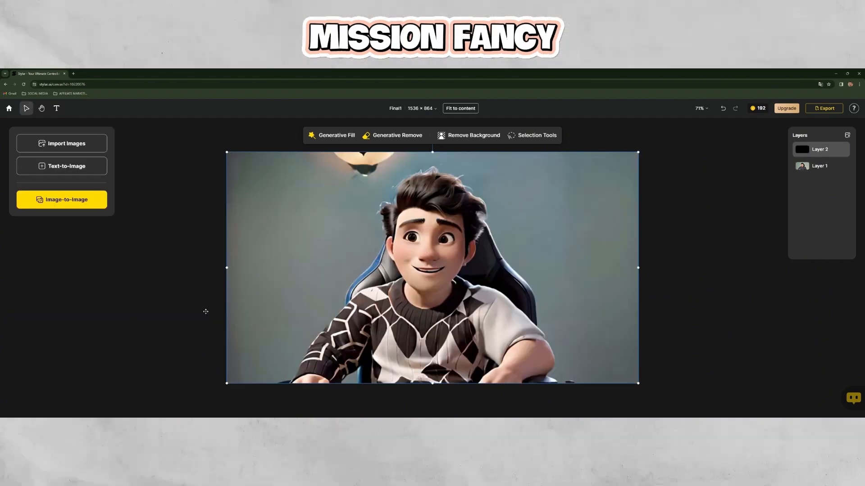
Step: Change the shirt colour in the Image-to-Image prompt to red and stylize the image on the canvas
{"action": "left_click", "coordinate": [62, 200]}
{"action": "left_click_drag", "start_coordinate": [32, 213], "coordinate": [20, 216]}
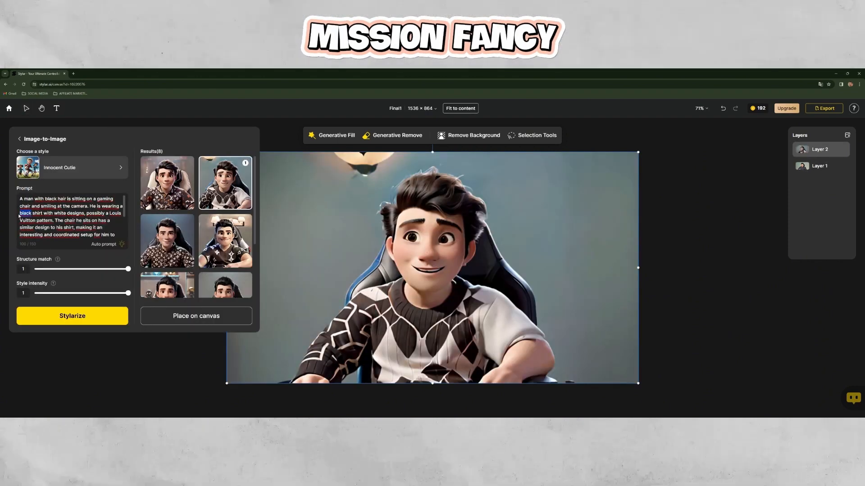
{"action": "type", "text": "red"}
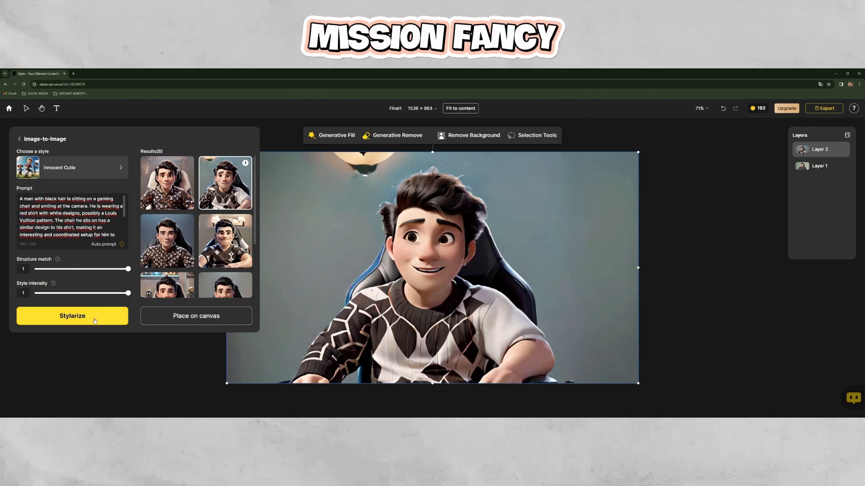
{"action": "left_click", "coordinate": [72, 316]}
Step: Compare the new results, add the red diamond sweater version with the red chair to the selection, and place the selected results on the canvas
{"action": "mouse_move", "coordinate": [174, 238]}
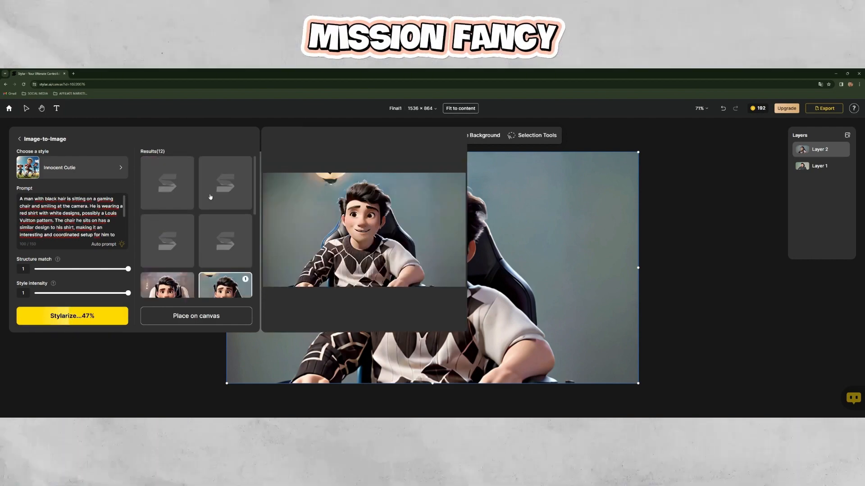
{"action": "scroll", "coordinate": [255, 272], "scroll_direction": "down", "scroll_amount": 5}
{"action": "scroll", "coordinate": [255, 272], "scroll_direction": "up", "scroll_amount": 5}
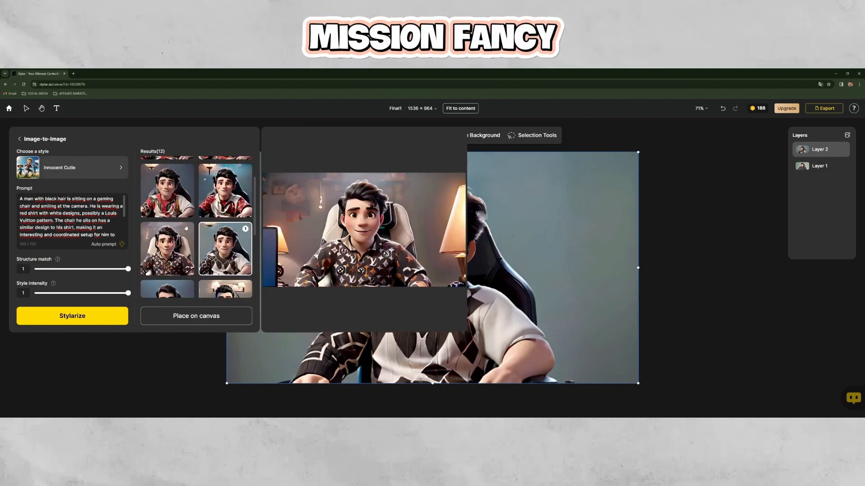
{"action": "mouse_move", "coordinate": [218, 248]}
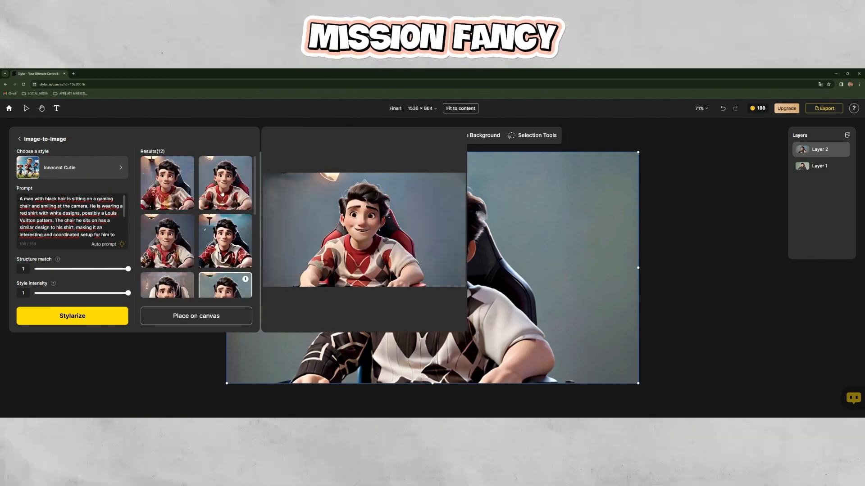
{"action": "scroll", "coordinate": [220, 229], "scroll_direction": "down", "scroll_amount": 1}
{"action": "scroll", "coordinate": [206, 191], "scroll_direction": "up", "scroll_amount": 1}
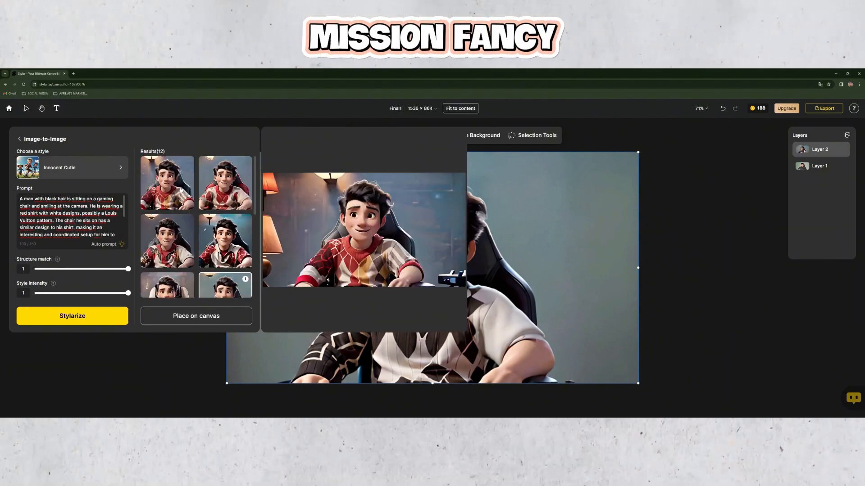
{"action": "left_click", "coordinate": [206, 191]}
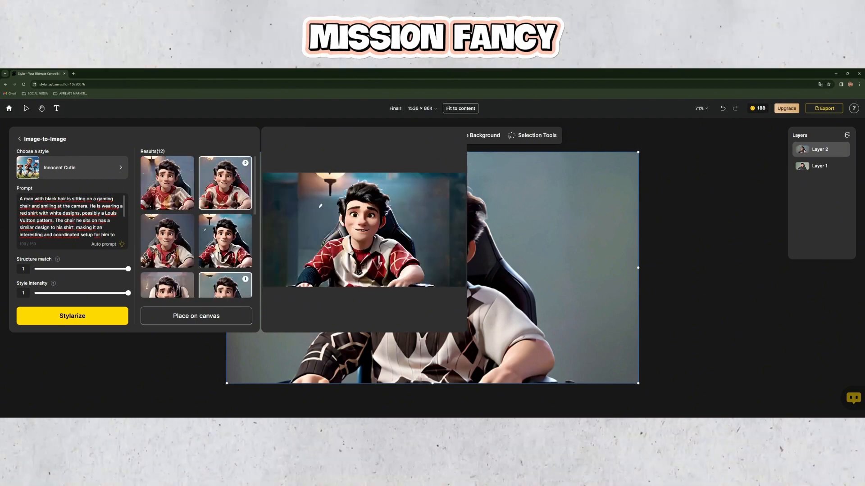
{"action": "left_click", "coordinate": [208, 315]}
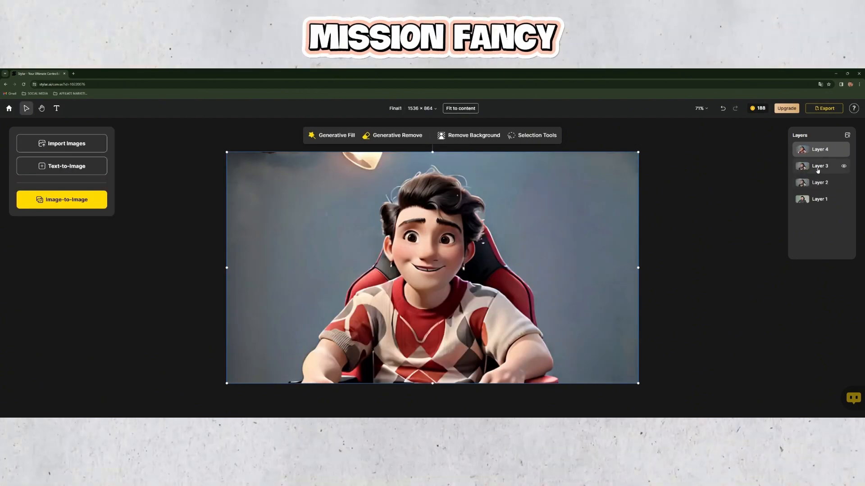
Step: Hide Layer 4 and Layer 3, the two most recently placed results
{"action": "left_click", "coordinate": [818, 168]}
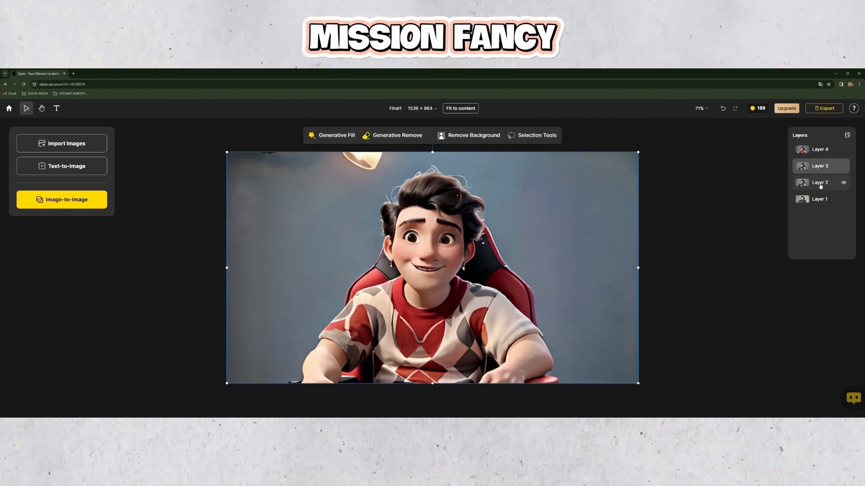
{"action": "left_click", "coordinate": [844, 150]}
{"action": "left_click", "coordinate": [842, 166]}
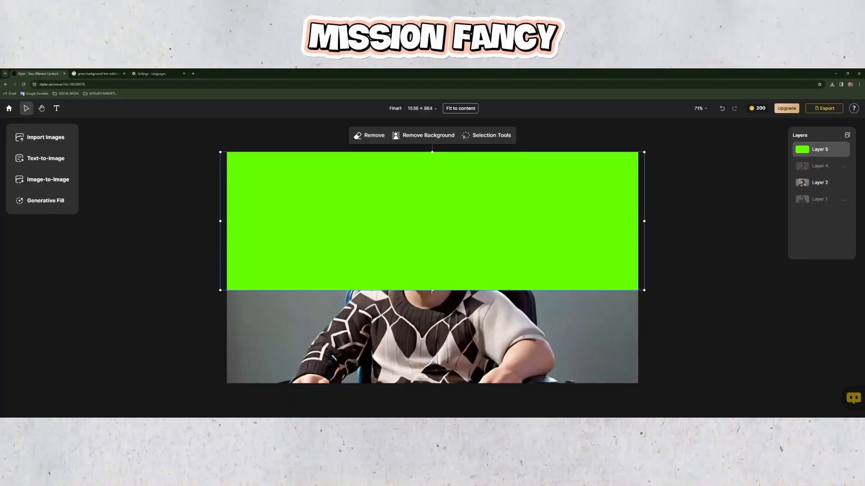
Step: Stretch the green image of Layer 5 over the full canvas height and move it beneath all other layers
{"action": "left_click_drag", "start_coordinate": [432, 291], "coordinate": [432, 389]}
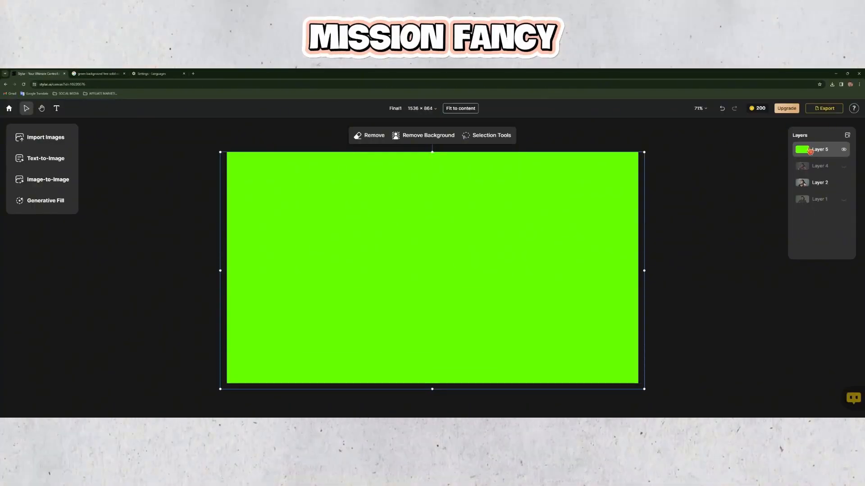
{"action": "left_click_drag", "start_coordinate": [811, 151], "coordinate": [802, 205]}
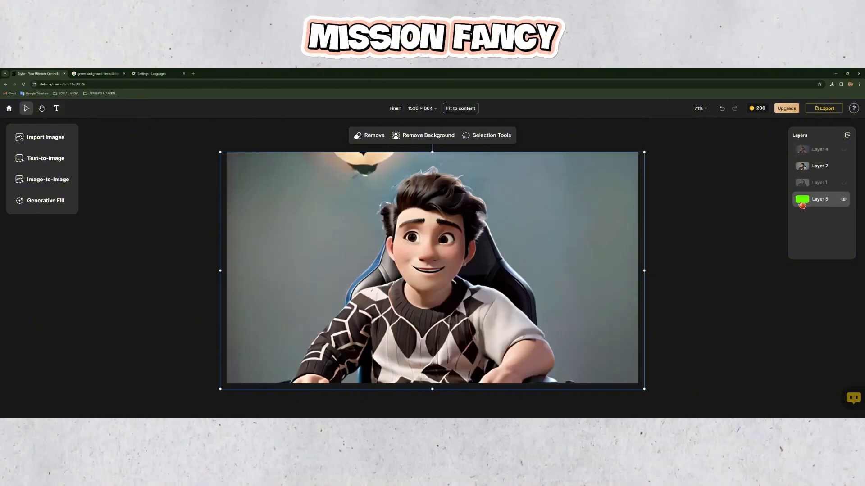
Step: Remove the background of the cartoon character on Layer 2
{"action": "left_click", "coordinate": [503, 212]}
{"action": "left_click", "coordinate": [406, 138]}
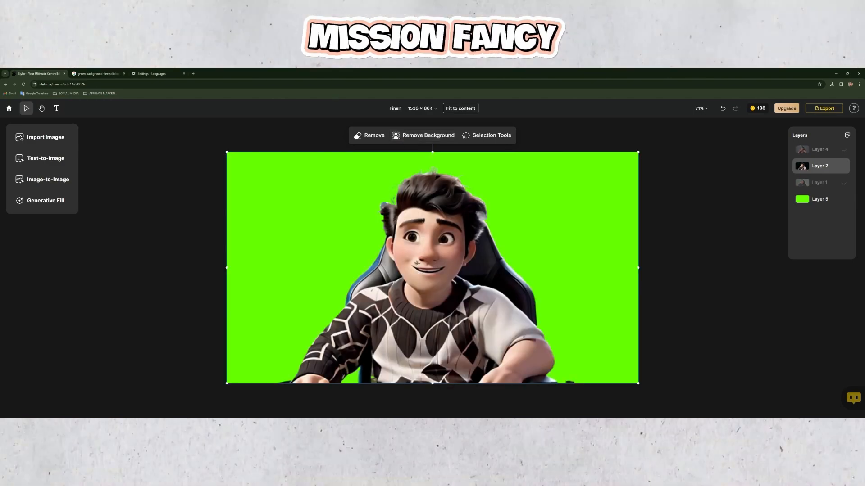
Step: Export the character on the green background as a JPG and download it
{"action": "left_click", "coordinate": [824, 108]}
{"action": "left_click", "coordinate": [798, 138]}
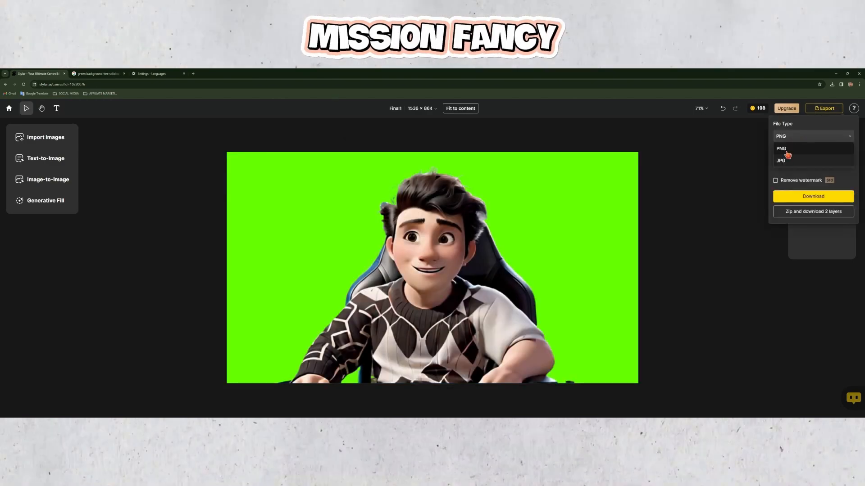
{"action": "left_click", "coordinate": [782, 162]}
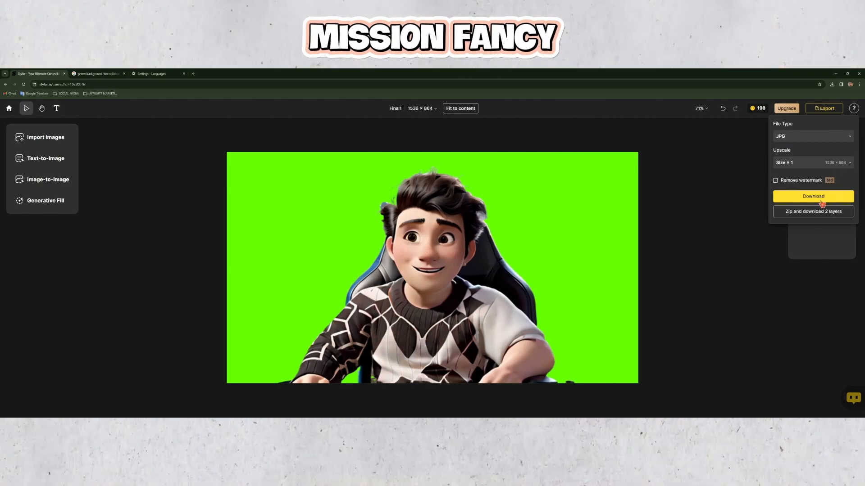
{"action": "left_click", "coordinate": [812, 196]}
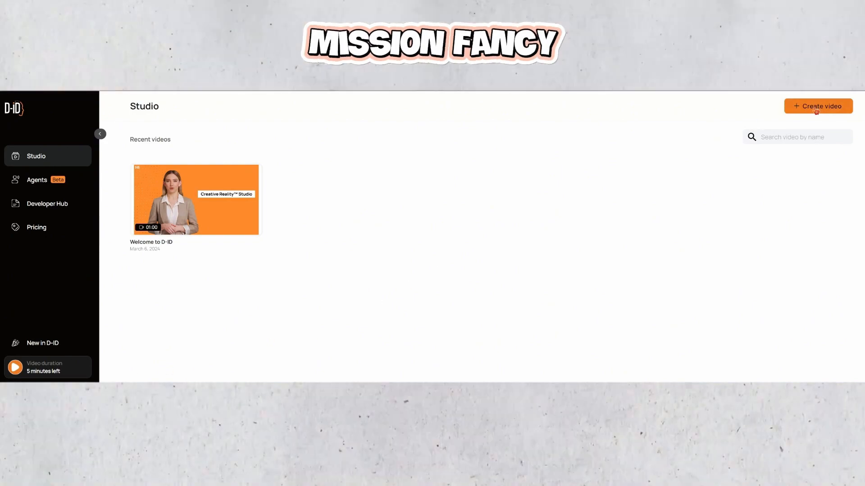
Step: Create a new D-ID video and upload the cartoon character image with the green background as its presenter
{"action": "left_click", "coordinate": [816, 108]}
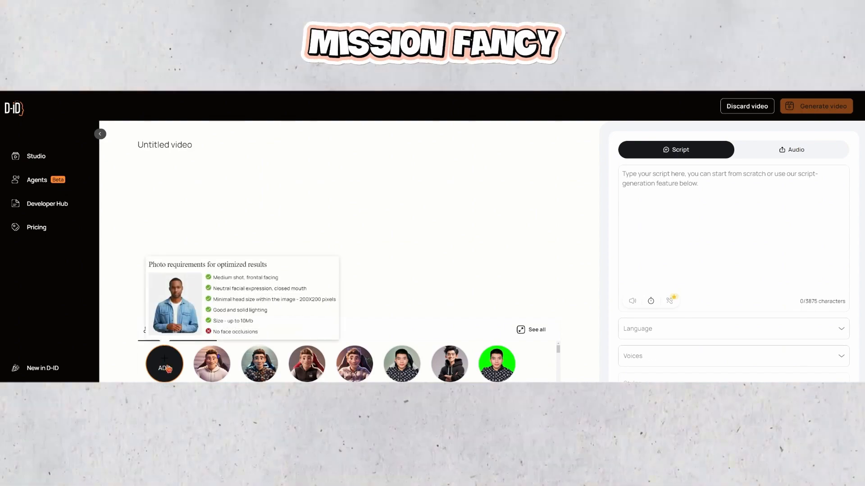
{"action": "left_click", "coordinate": [167, 369]}
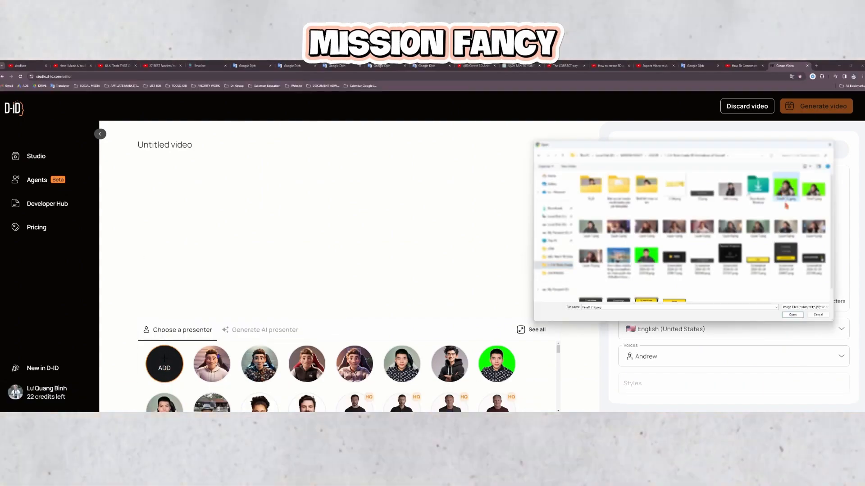
{"action": "left_click", "coordinate": [788, 316]}
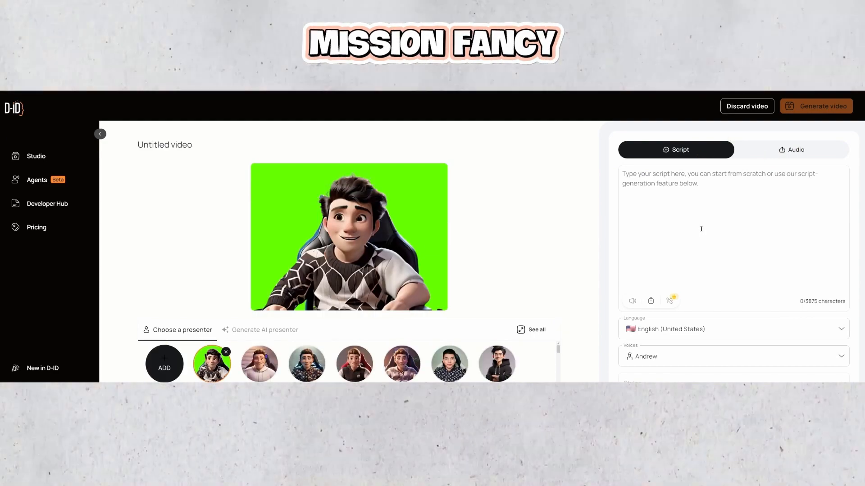
Step: Use an uploaded audio file instead of a typed script as the presenter's speech
{"action": "left_click", "coordinate": [783, 150]}
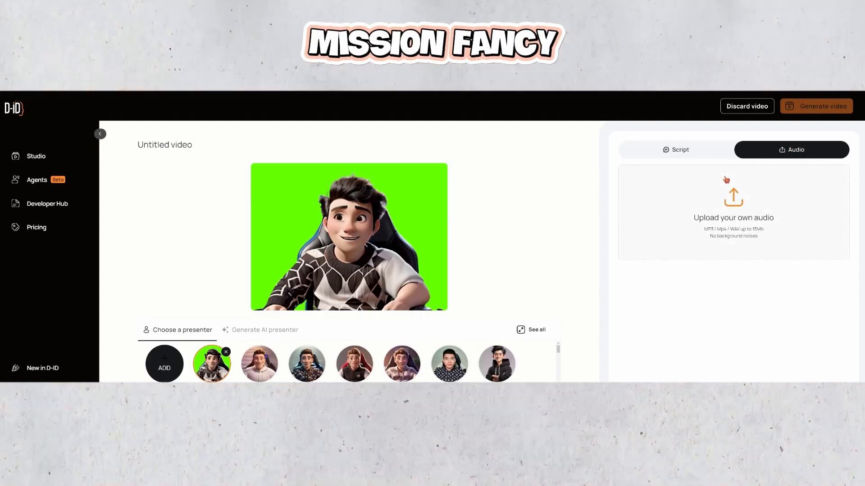
{"action": "left_click", "coordinate": [663, 154]}
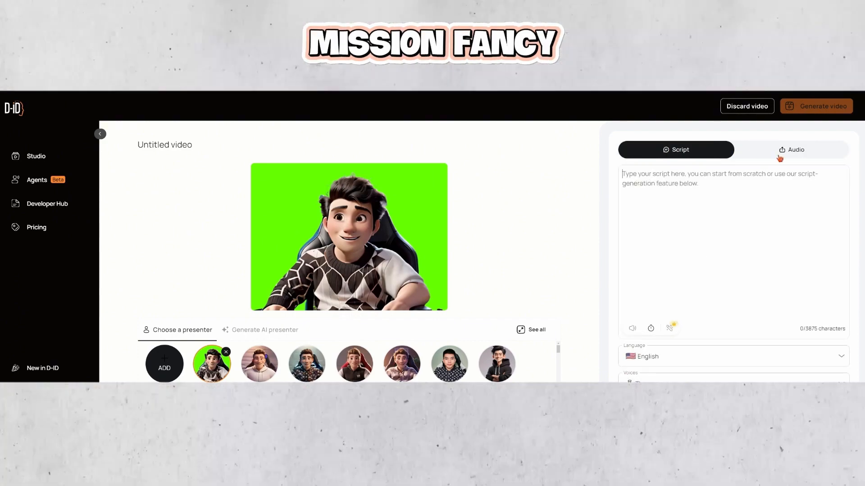
{"action": "left_click", "coordinate": [779, 158]}
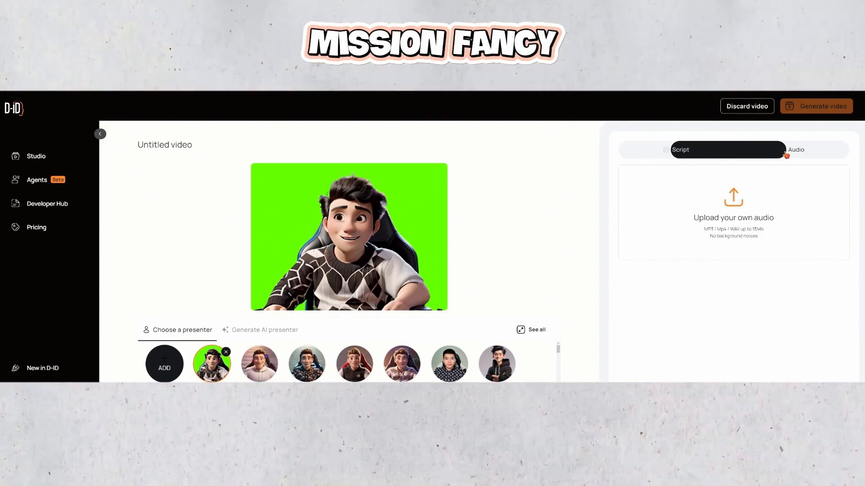
{"action": "left_click", "coordinate": [731, 211]}
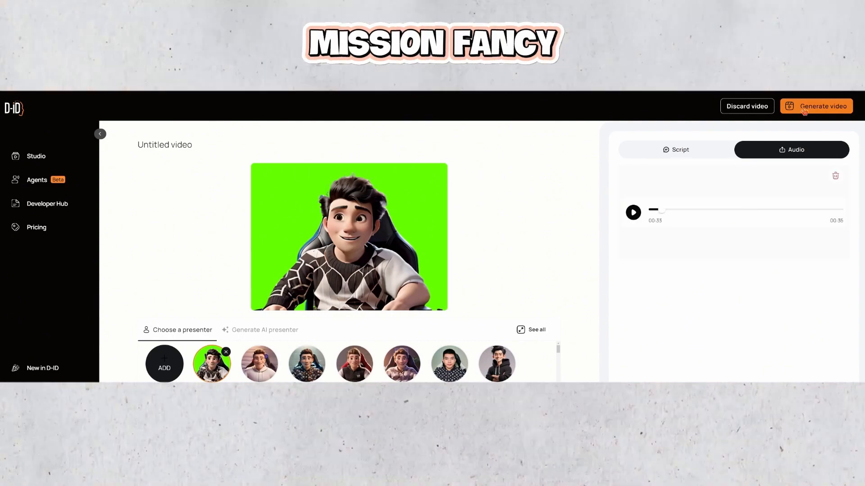
Step: Generate the talking presenter video and download the finished result
{"action": "left_click", "coordinate": [803, 110]}
{"action": "left_click", "coordinate": [472, 360]}
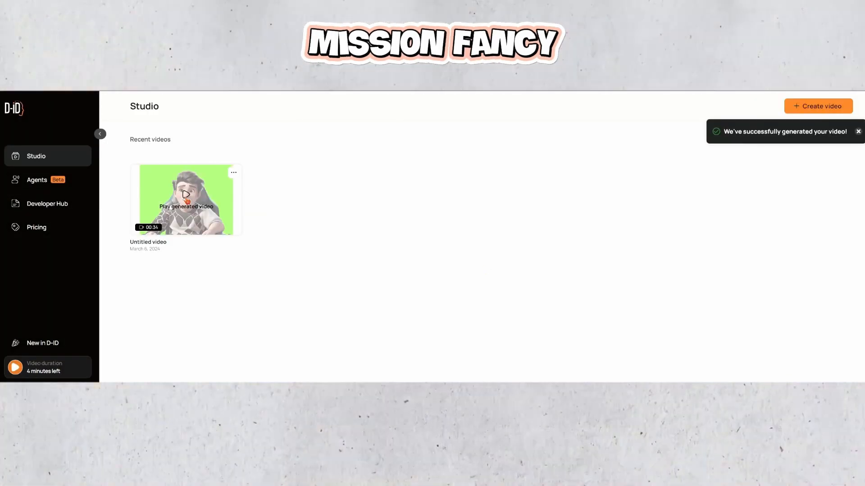
{"action": "left_click", "coordinate": [185, 195]}
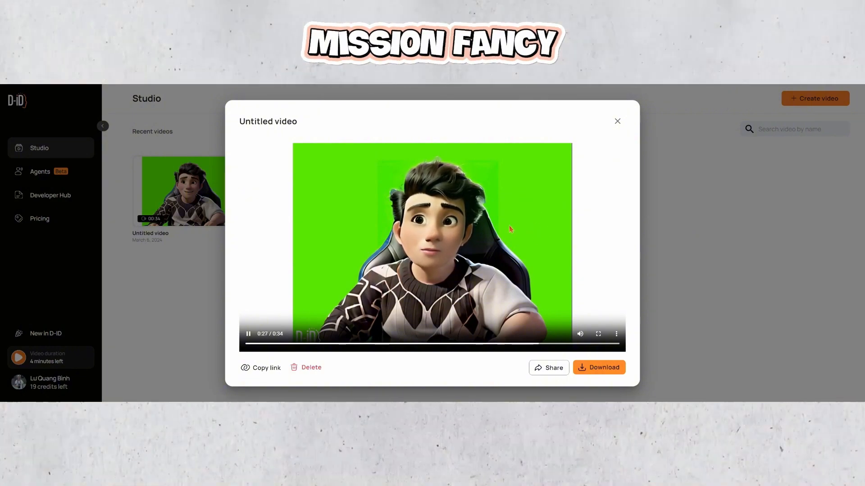
{"action": "left_click", "coordinate": [601, 368]}
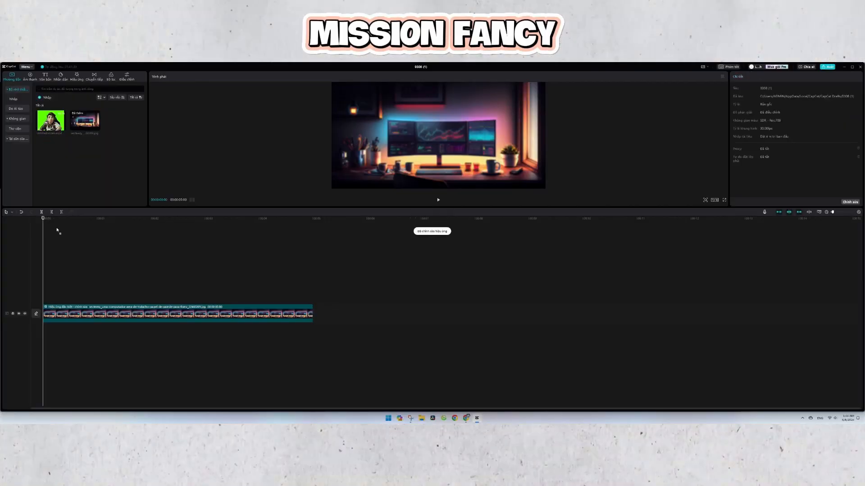
Step: In CapCut, place the downloaded character clip on a track above the desk background and key out its green with chroma key
{"action": "left_click_drag", "start_coordinate": [57, 231], "coordinate": [81, 295]}
{"action": "left_click", "coordinate": [88, 295]}
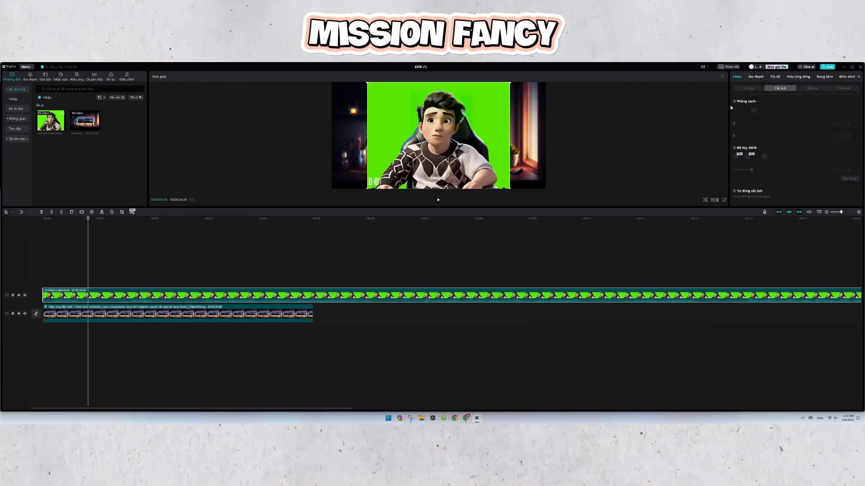
{"action": "left_click", "coordinate": [734, 102]}
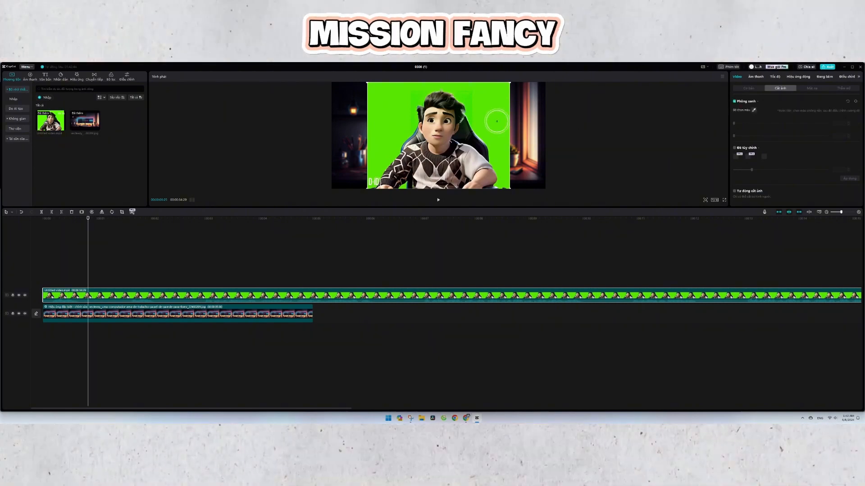
{"action": "left_click", "coordinate": [472, 110]}
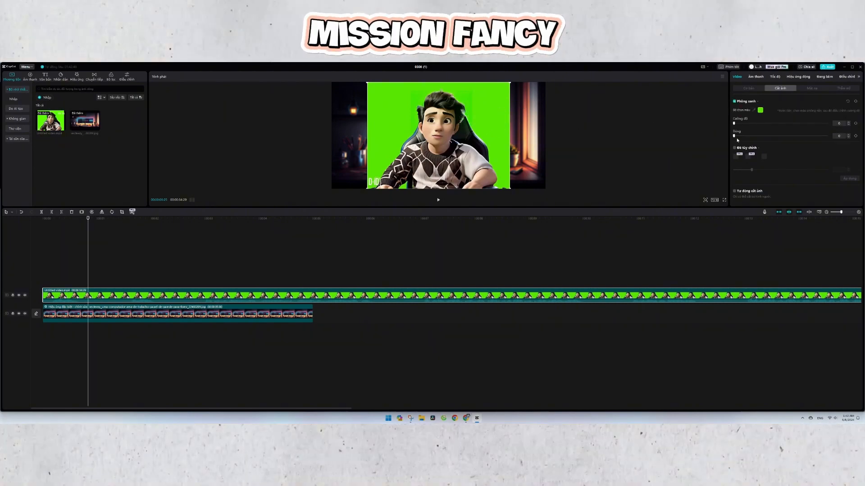
{"action": "left_click_drag", "start_coordinate": [735, 136], "coordinate": [760, 115]}
Step: Enlarge the character in the frame and extend the background clip to the end of the character clip
{"action": "left_click", "coordinate": [748, 88]}
{"action": "left_click_drag", "start_coordinate": [76, 315], "coordinate": [279, 320]}
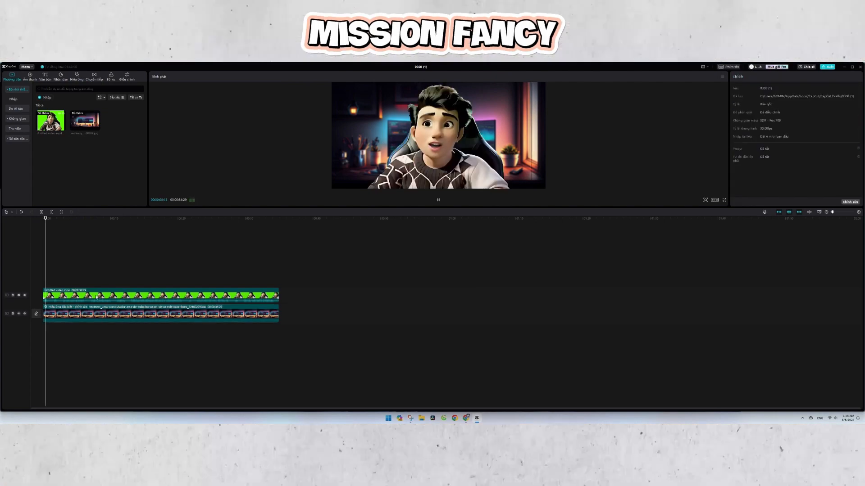
Step: Export the composited video as "Final AI" in 1080P with the H.264 codec and mp4 format
{"action": "scroll", "coordinate": [96, 297], "scroll_direction": "up", "scroll_amount": 5}
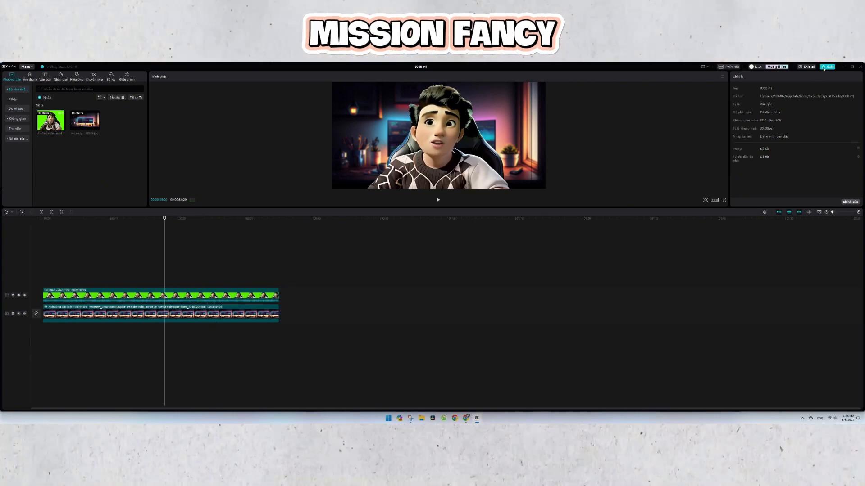
{"action": "left_click", "coordinate": [827, 67]}
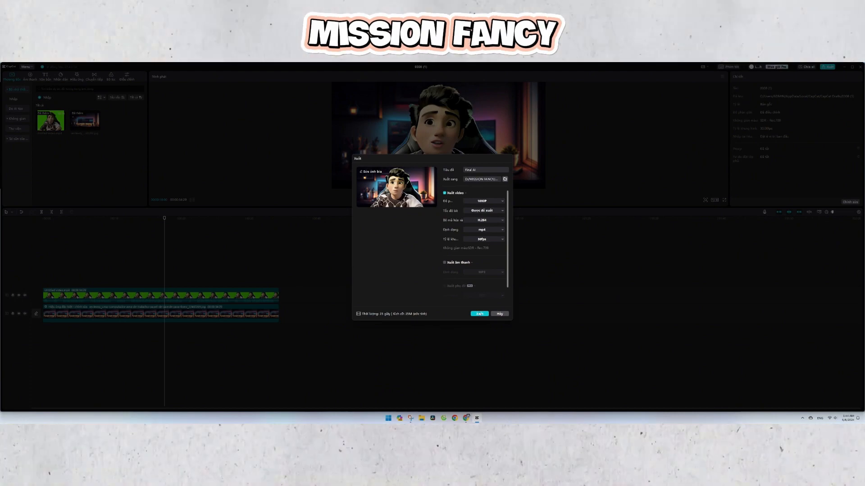
{"action": "left_click", "coordinate": [479, 315]}
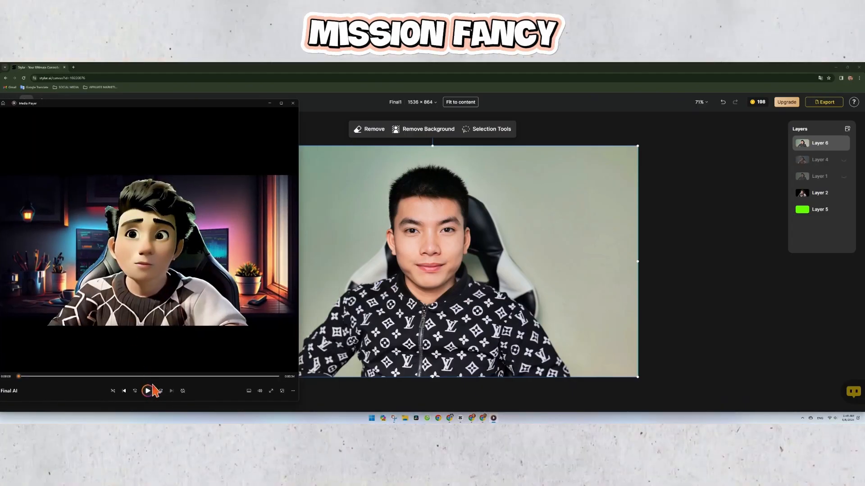
Step: Play the exported Final AI video in Media Player and adjust the playback volume
{"action": "left_click", "coordinate": [149, 390]}
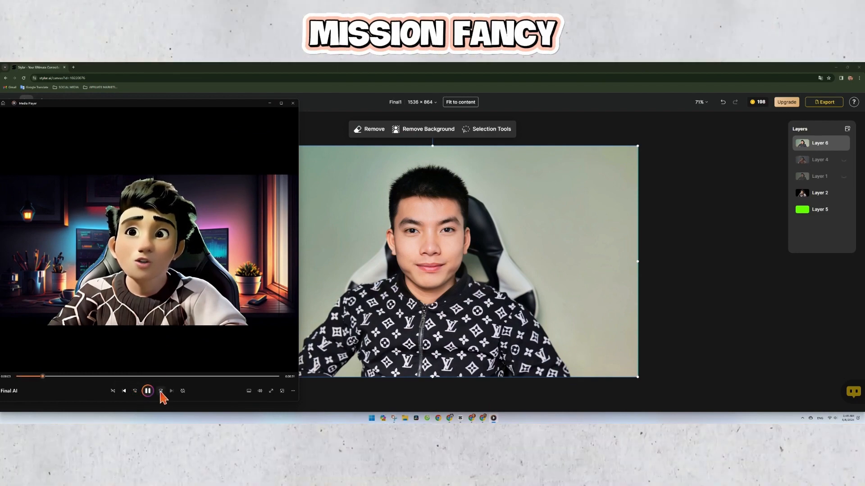
{"action": "left_click", "coordinate": [260, 391]}
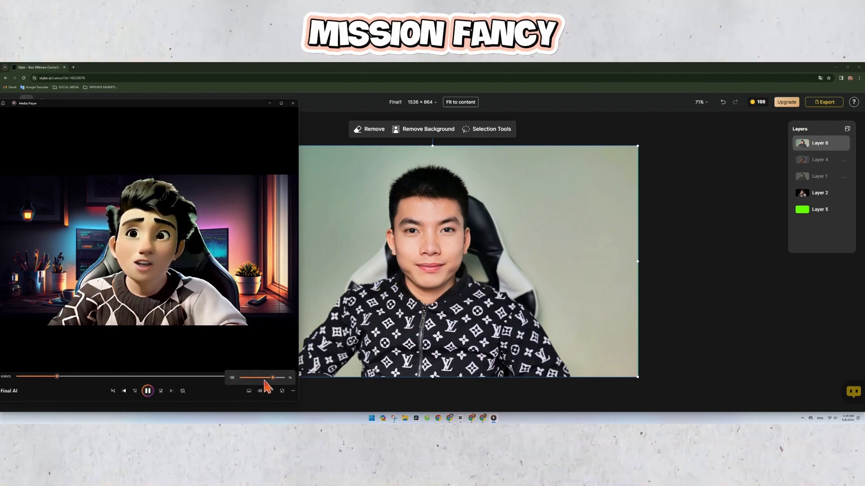
{"action": "left_click_drag", "start_coordinate": [249, 384], "coordinate": [268, 385]}
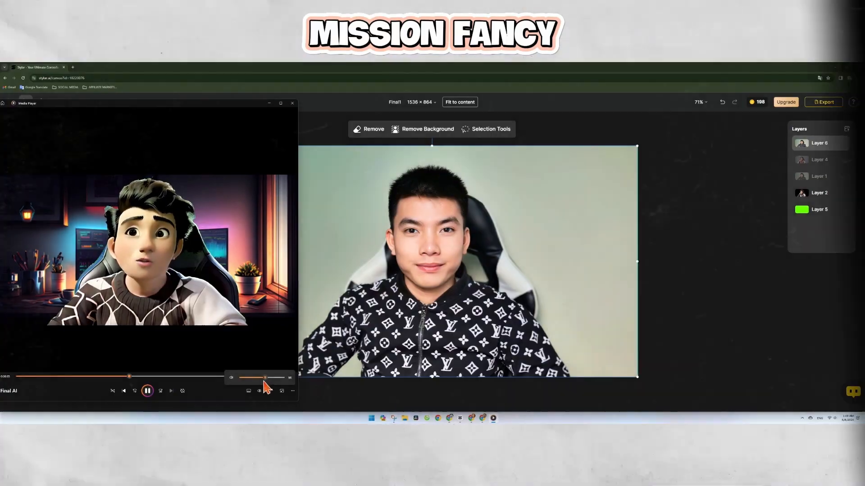